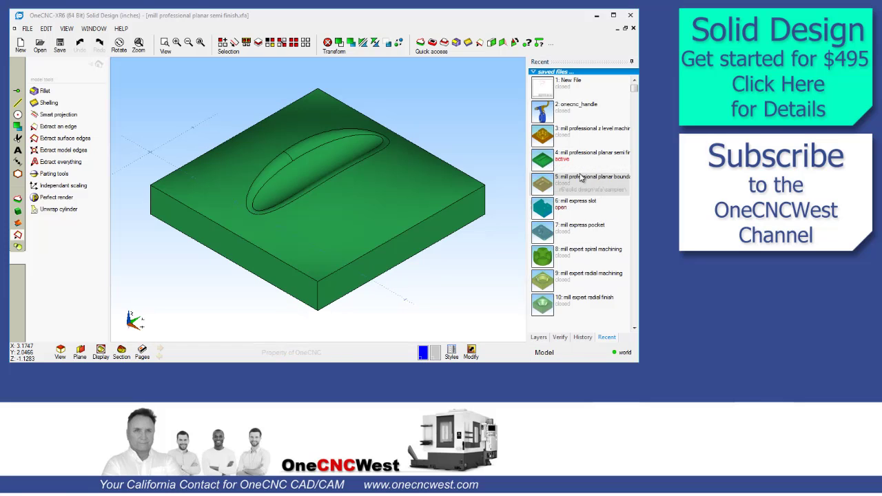
Preview the z level machining sample part, then go back to the main tool list
{"action": "left_click", "coordinate": [552, 142]}
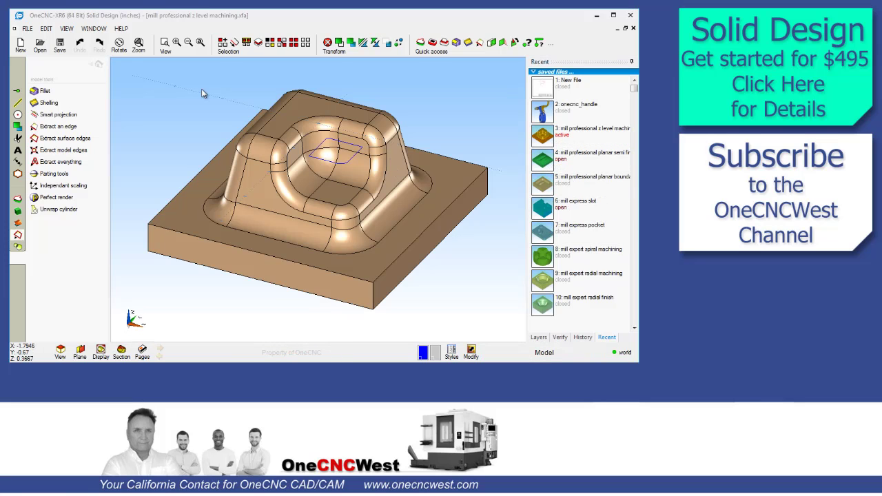
{"action": "left_click", "coordinate": [99, 64]}
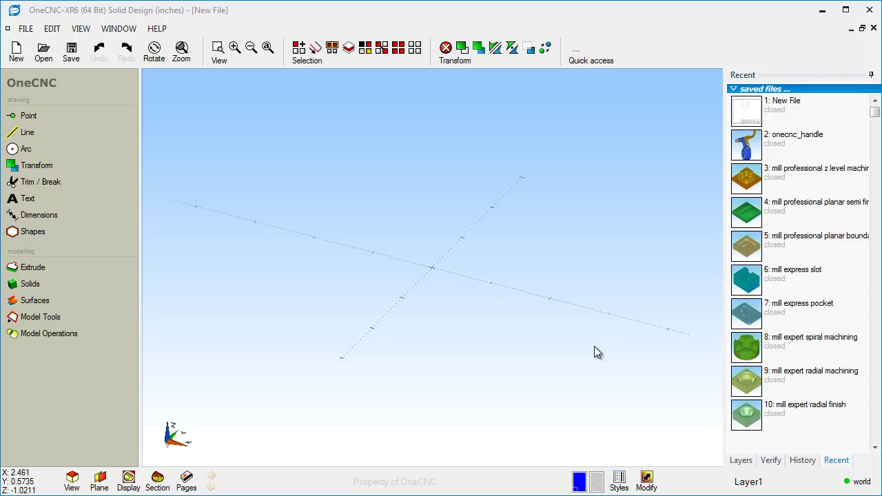
Browse the Point, Line, Arc and Shapes drawing tool lists
{"action": "left_click", "coordinate": [28, 116]}
{"action": "left_click", "coordinate": [11, 132]}
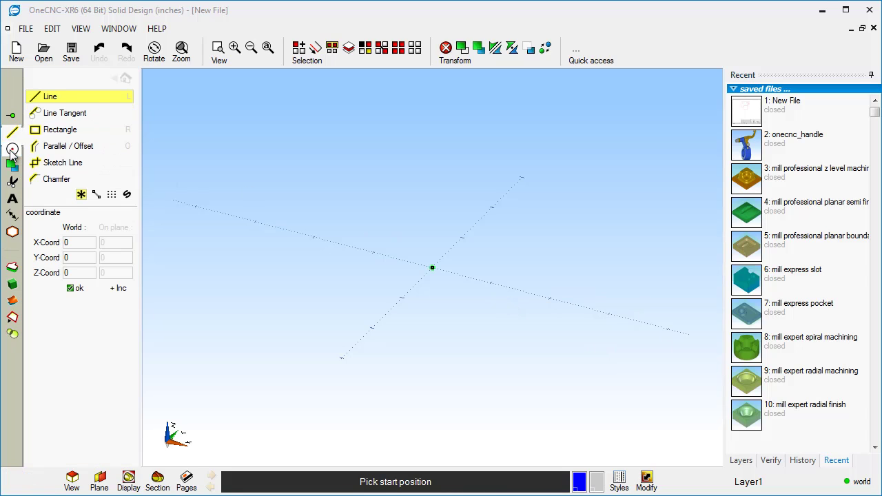
{"action": "left_click", "coordinate": [11, 149]}
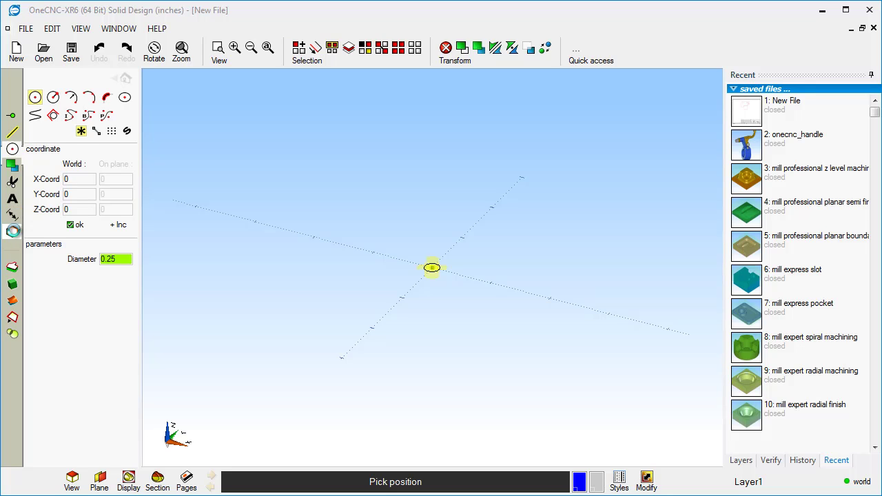
{"action": "left_click", "coordinate": [13, 232]}
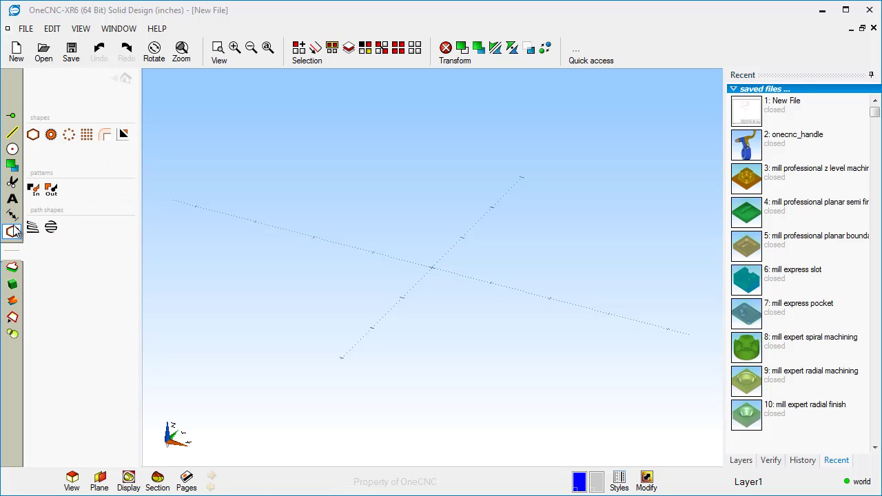
Step through the Extrude, Solids, Surfaces and Model Tools lists to reach Model Operations
{"action": "left_click", "coordinate": [13, 269]}
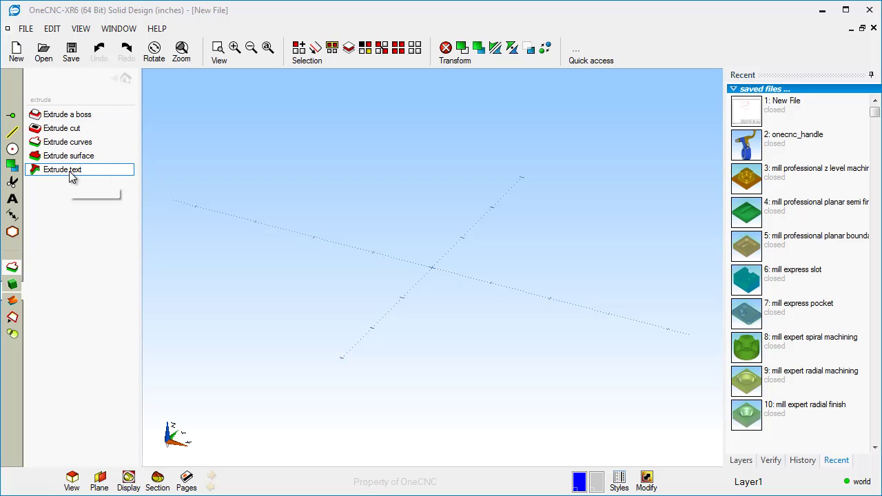
{"action": "left_click", "coordinate": [12, 284]}
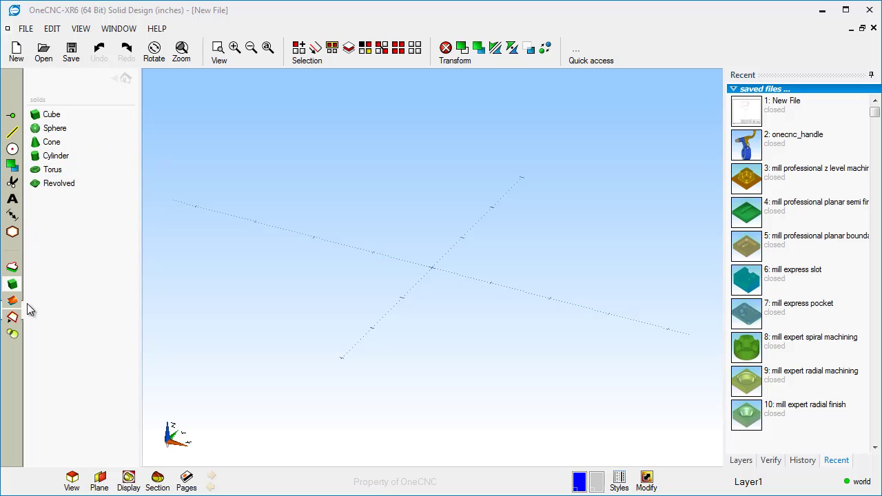
{"action": "left_click", "coordinate": [12, 301]}
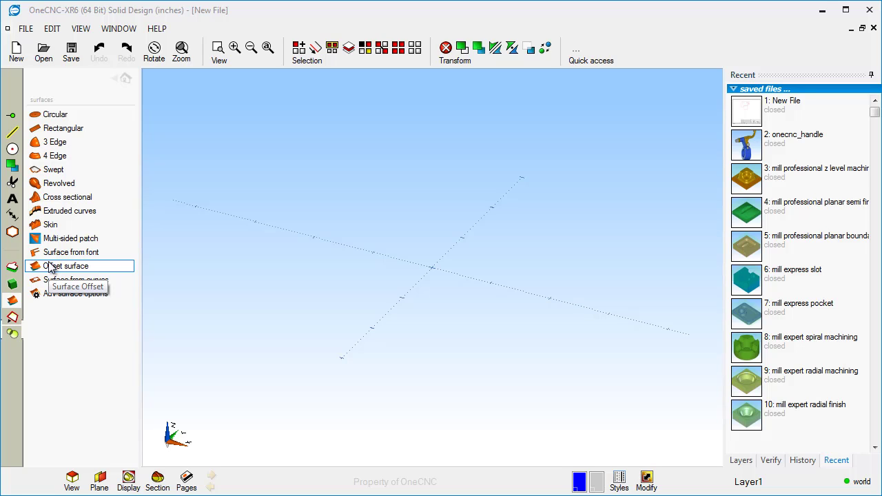
{"action": "left_click", "coordinate": [13, 317]}
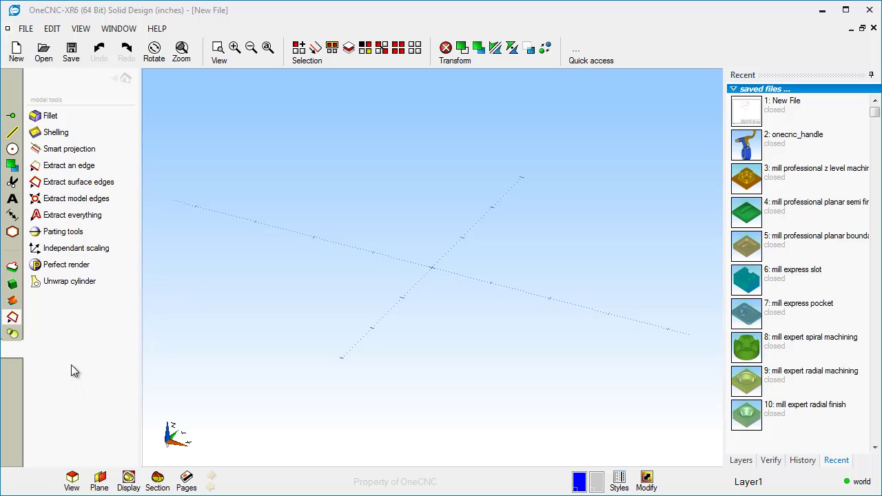
{"action": "left_click", "coordinate": [12, 335]}
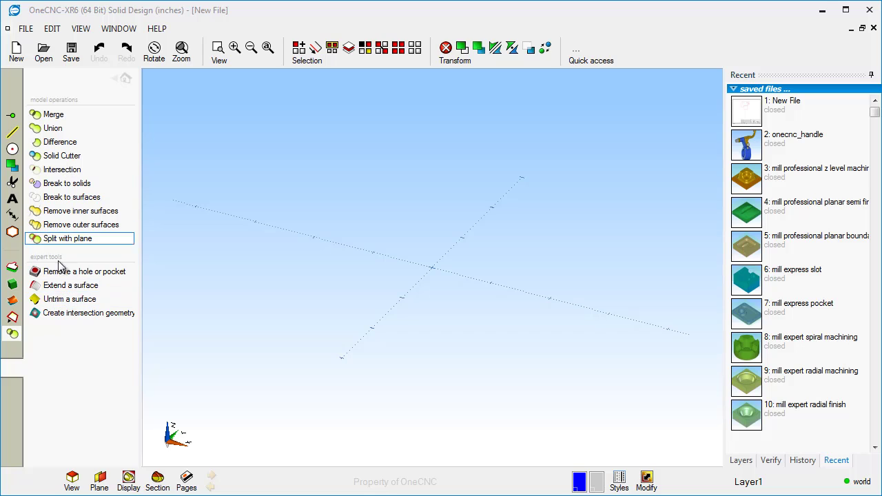
Try the Line, Shapes, Extrude and Trim/Break tools, then return to the main tool list
{"action": "left_click", "coordinate": [124, 78]}
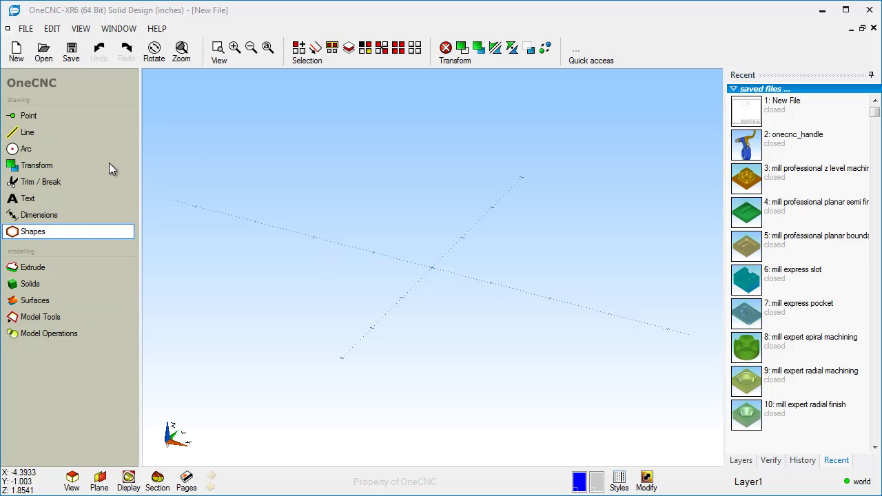
{"action": "left_click", "coordinate": [32, 131]}
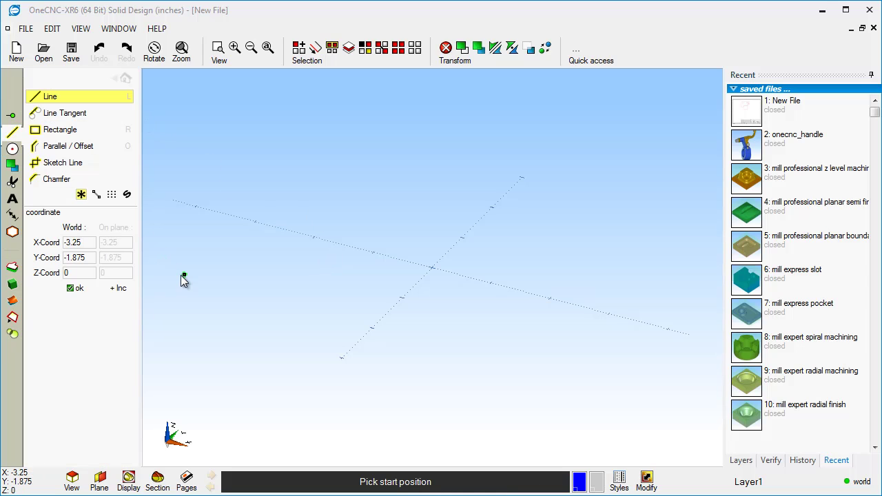
{"action": "left_click", "coordinate": [12, 233]}
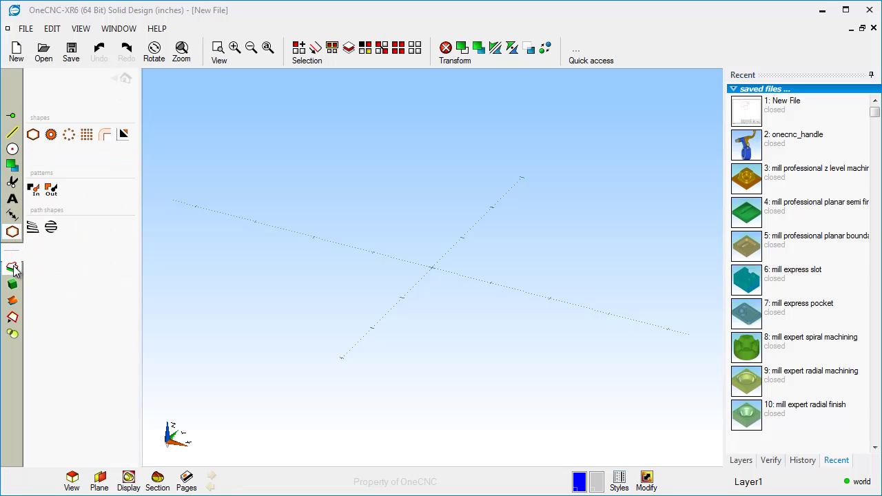
{"action": "left_click", "coordinate": [12, 267]}
{"action": "left_click", "coordinate": [12, 181]}
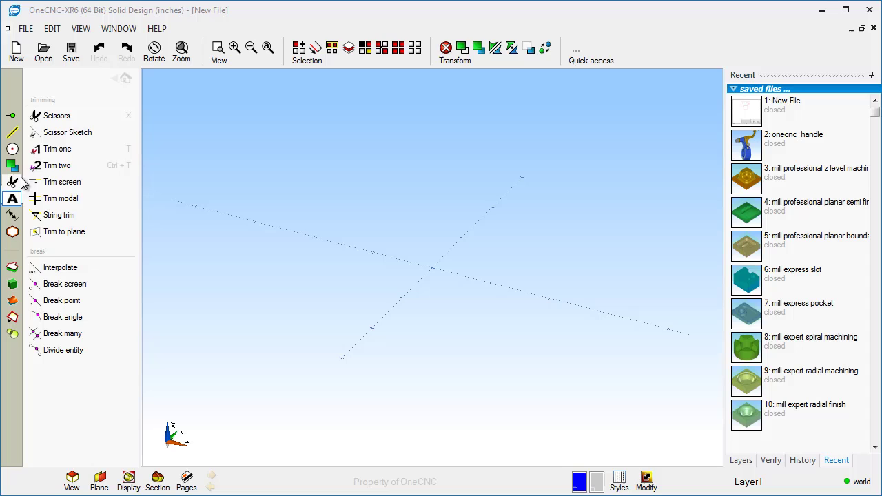
{"action": "left_click", "coordinate": [125, 79]}
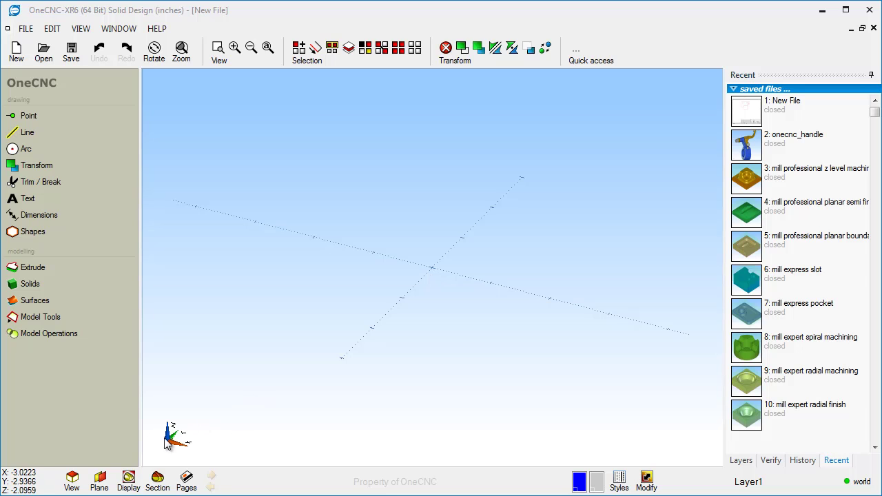
Orbit the empty workspace twice around its axes, then pan the view sideways
{"action": "middle_click_drag", "start_coordinate": [217, 416], "coordinate": [260, 404]}
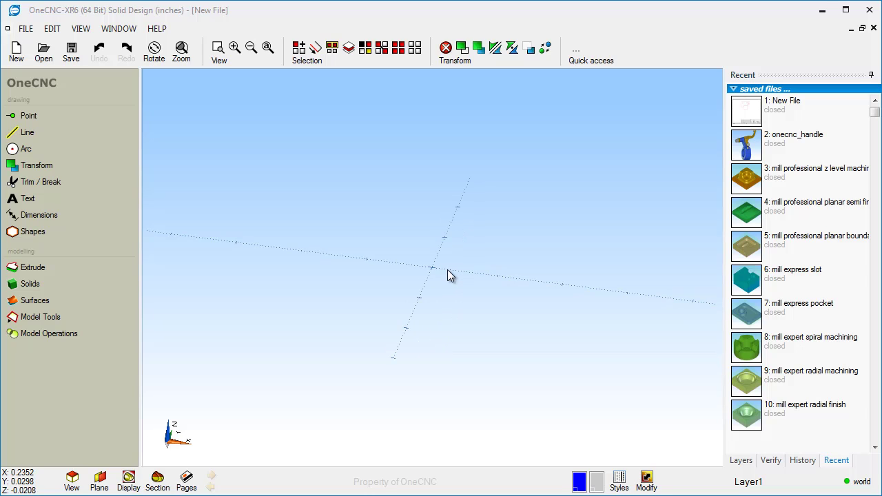
{"action": "middle_click_drag", "start_coordinate": [449, 269], "coordinate": [419, 297]}
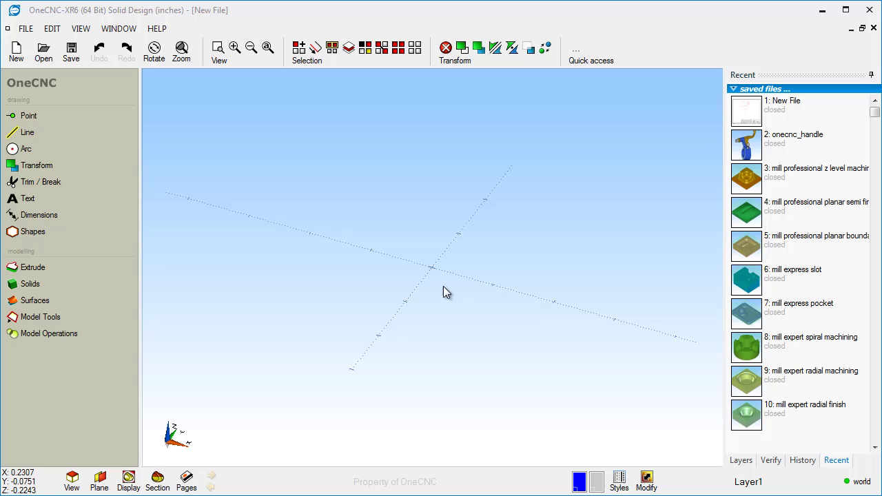
{"action": "middle_click_drag", "start_coordinate": [447, 283], "coordinate": [414, 270], "text": "shift"}
{"action": "left_click", "coordinate": [54, 167]}
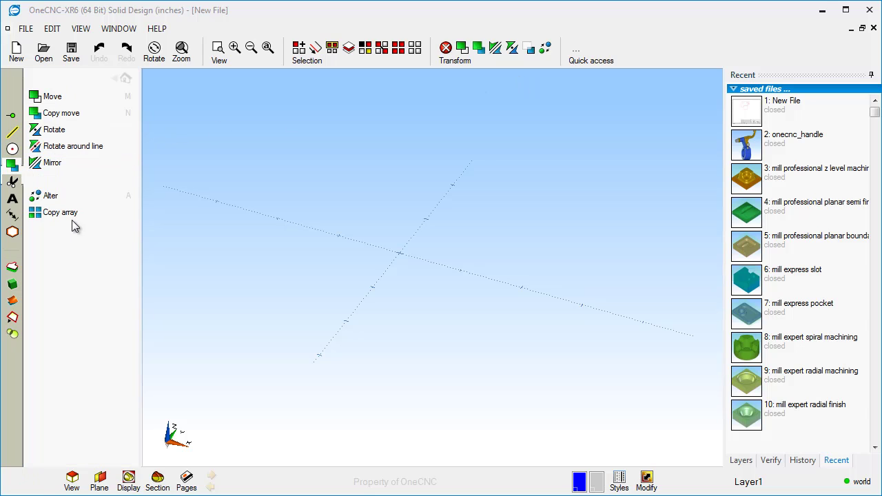
{"action": "left_click", "coordinate": [126, 80]}
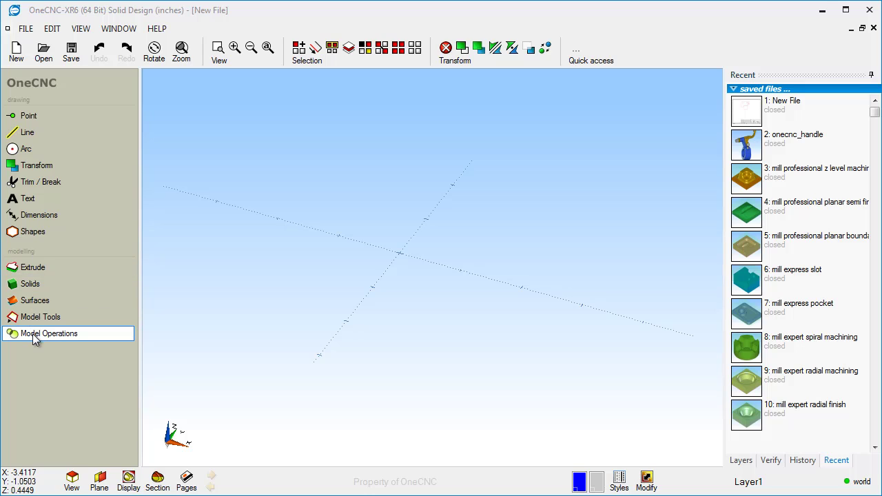
Show the Extrude tools, then the model tools such as Fillet and Shelling
{"action": "left_click", "coordinate": [37, 275]}
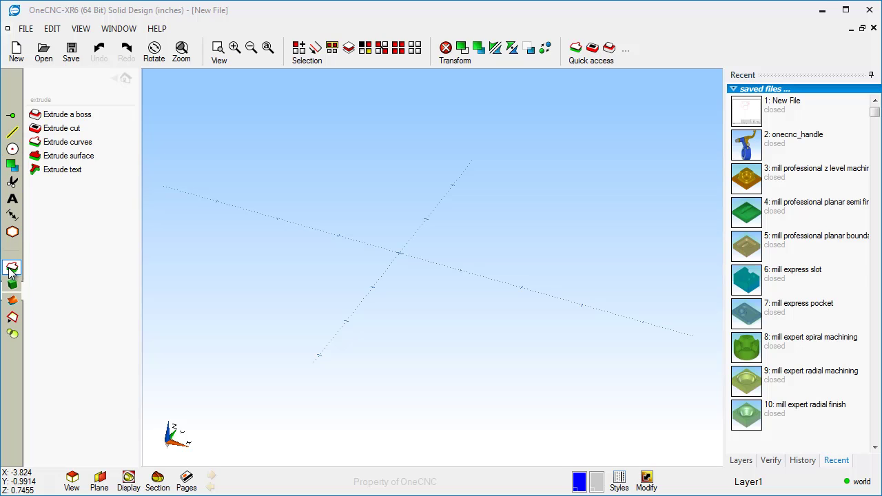
{"action": "left_click", "coordinate": [12, 319]}
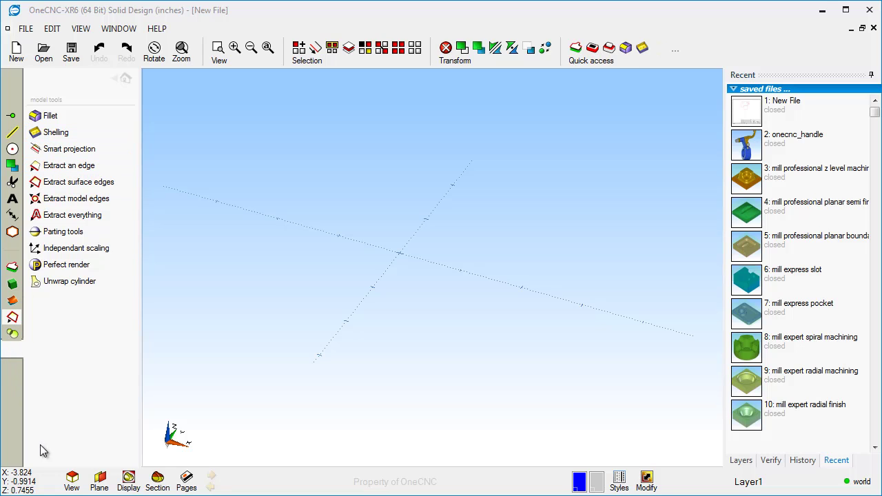
Open the Planes settings, move the window up, then close it
{"action": "left_click", "coordinate": [100, 479]}
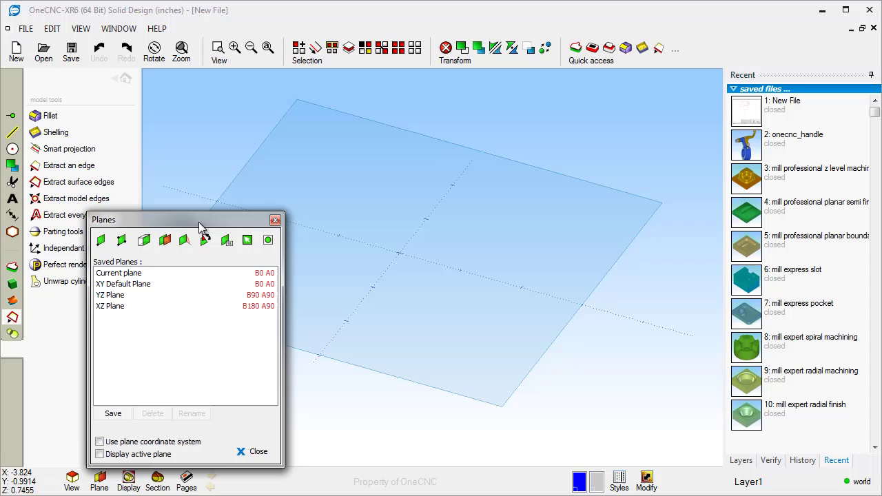
{"action": "left_click_drag", "start_coordinate": [268, 137], "coordinate": [262, 77]}
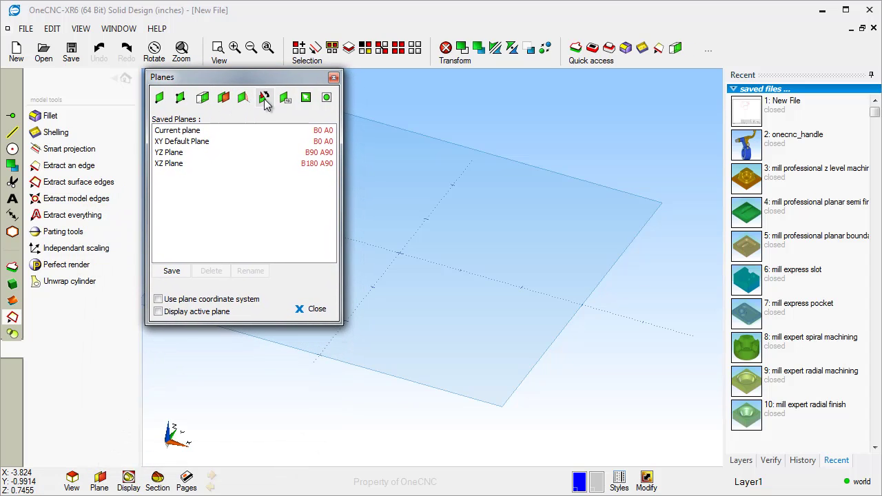
{"action": "left_click", "coordinate": [334, 77]}
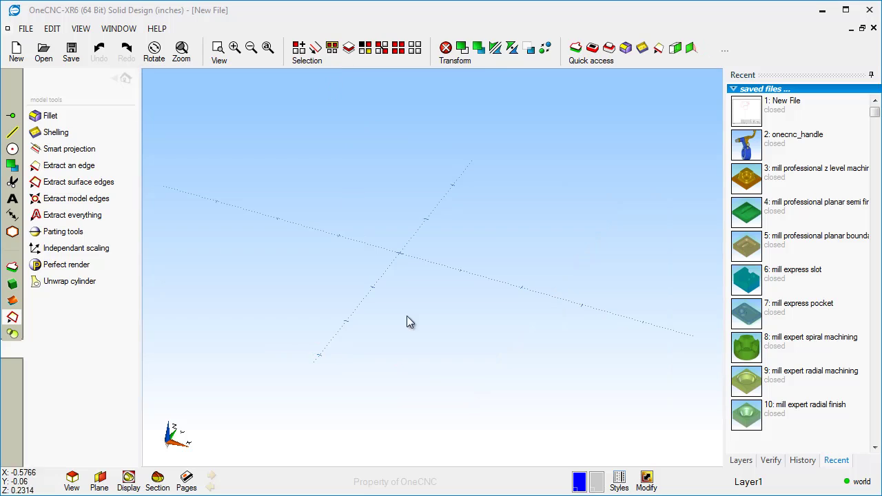
Show the Verify panel and pin three verification queries to Quick access
{"action": "left_click", "coordinate": [772, 460]}
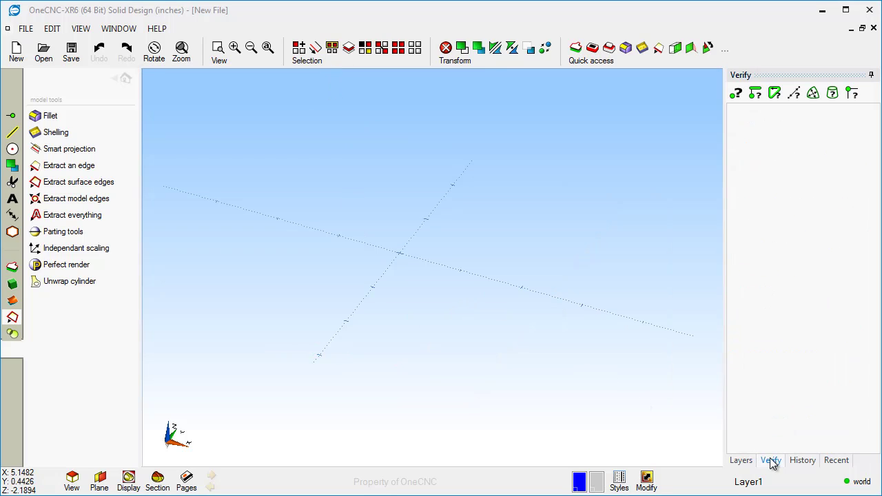
{"action": "left_click", "coordinate": [736, 94]}
{"action": "left_click", "coordinate": [756, 94]}
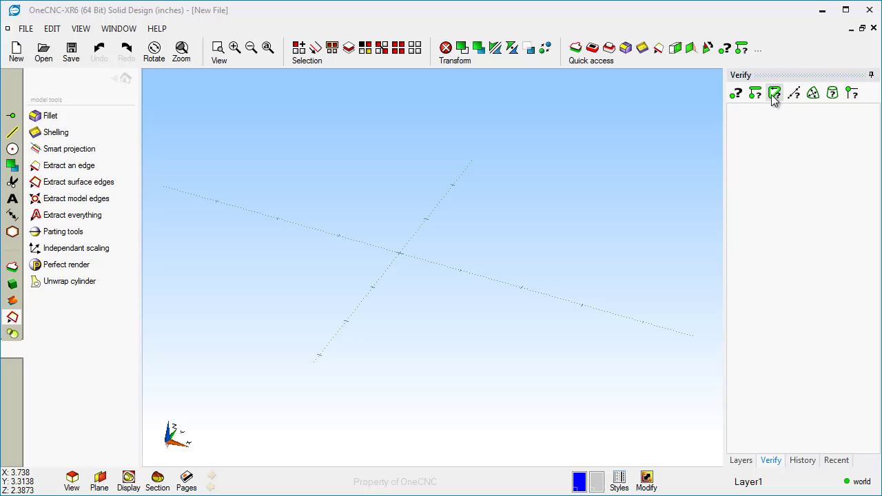
{"action": "left_click", "coordinate": [775, 97]}
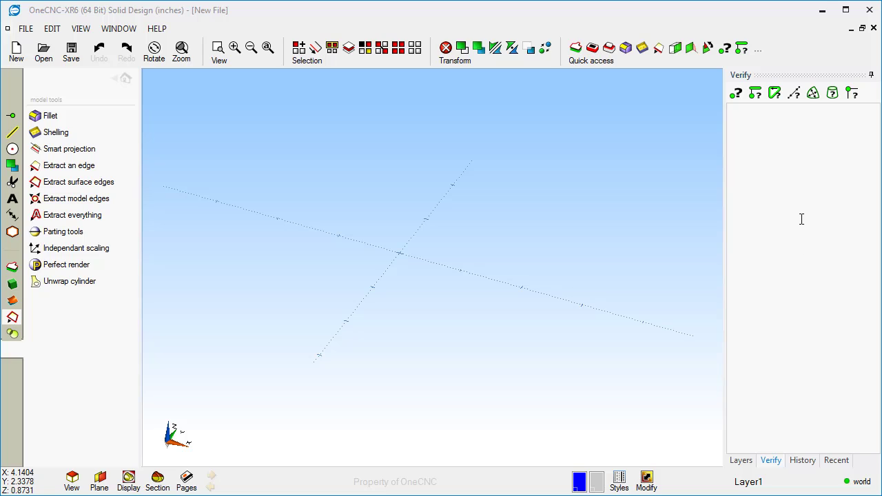
Cycle twice through the Layers, Verify, History and Recent panels, ending on Recent files
{"action": "left_click", "coordinate": [746, 466]}
{"action": "left_click", "coordinate": [778, 467]}
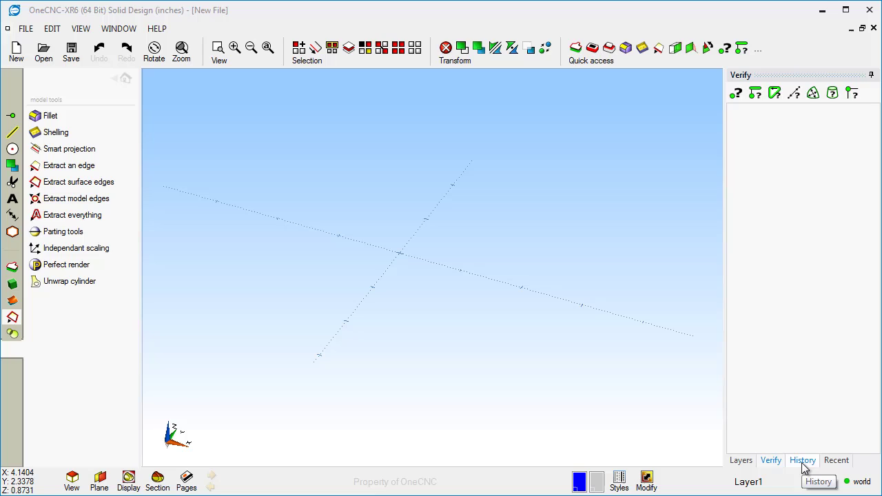
{"action": "left_click", "coordinate": [799, 463]}
{"action": "left_click", "coordinate": [836, 463]}
{"action": "left_click", "coordinate": [743, 465]}
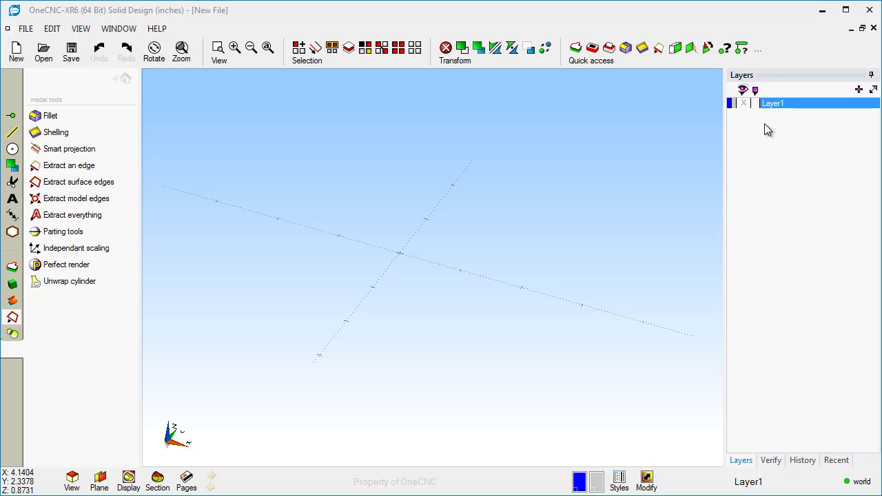
{"action": "left_click", "coordinate": [771, 460]}
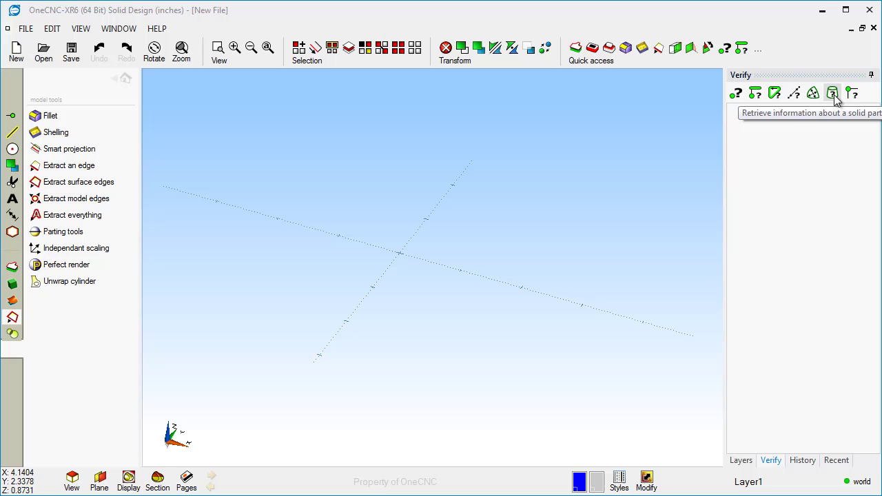
{"action": "left_click", "coordinate": [803, 462]}
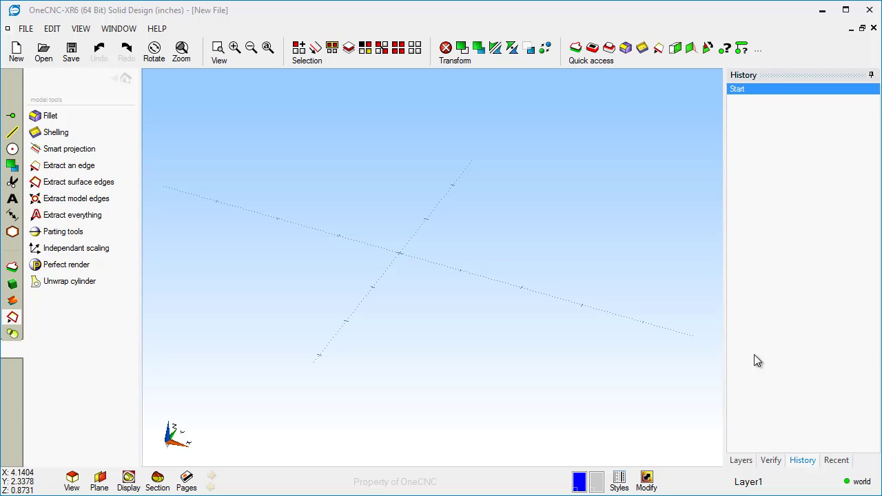
{"action": "left_click", "coordinate": [836, 462]}
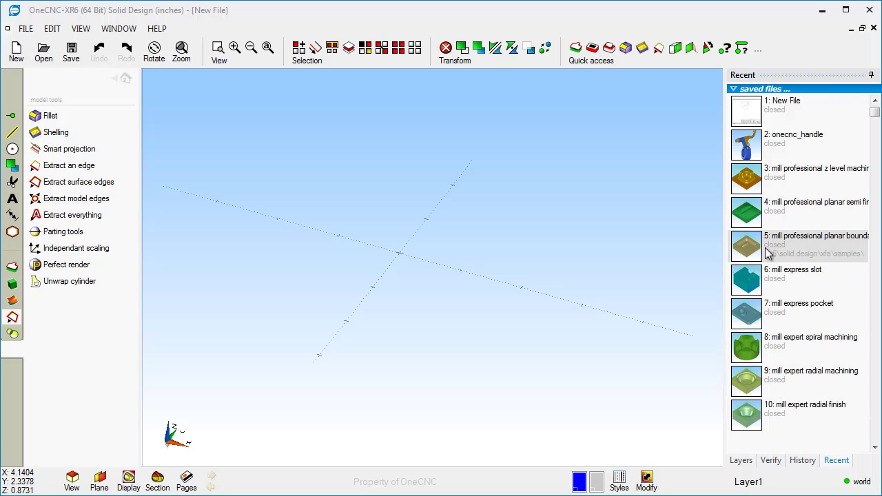
Open the mill express slot, planar semi finish and z level samples, then orbit the z level part
{"action": "left_click", "coordinate": [750, 290]}
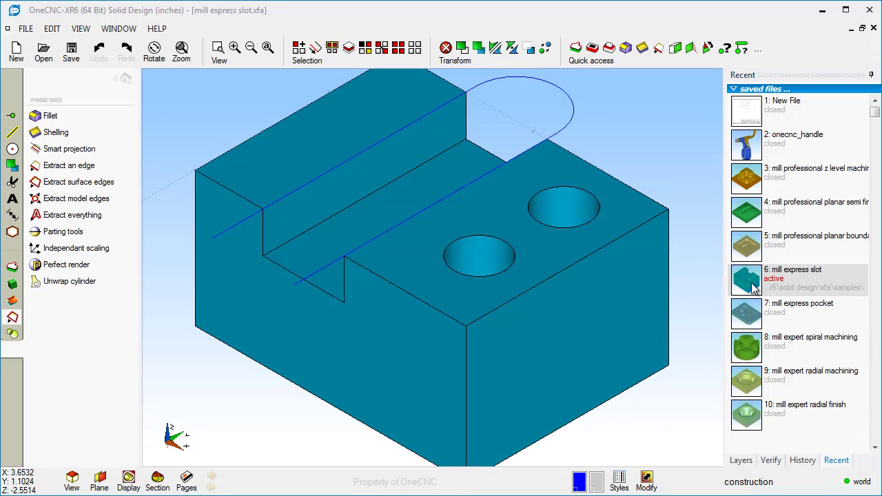
{"action": "scroll", "coordinate": [586, 276], "scroll_direction": "down", "scroll_amount": 2}
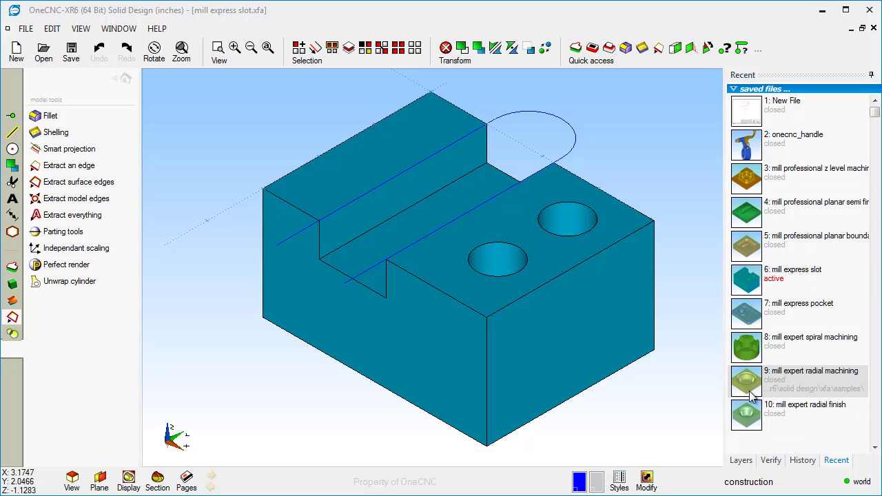
{"action": "left_click", "coordinate": [758, 217]}
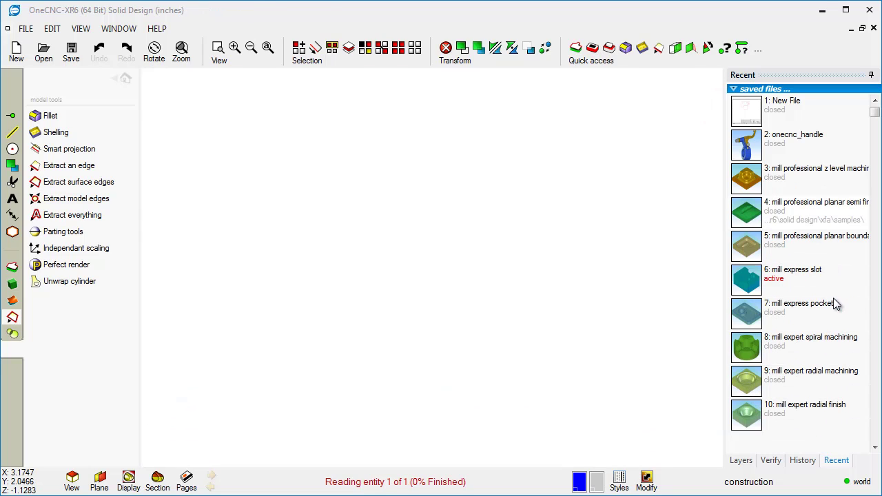
{"action": "left_click", "coordinate": [793, 172]}
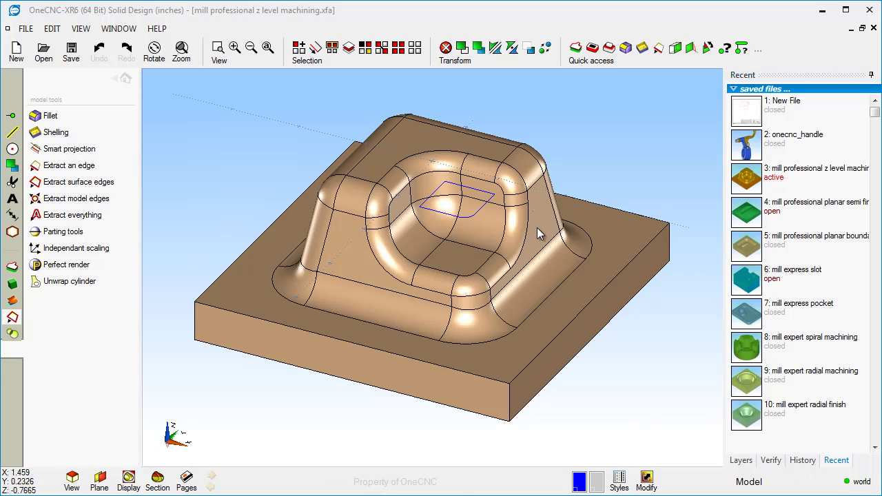
{"action": "left_click", "coordinate": [125, 78]}
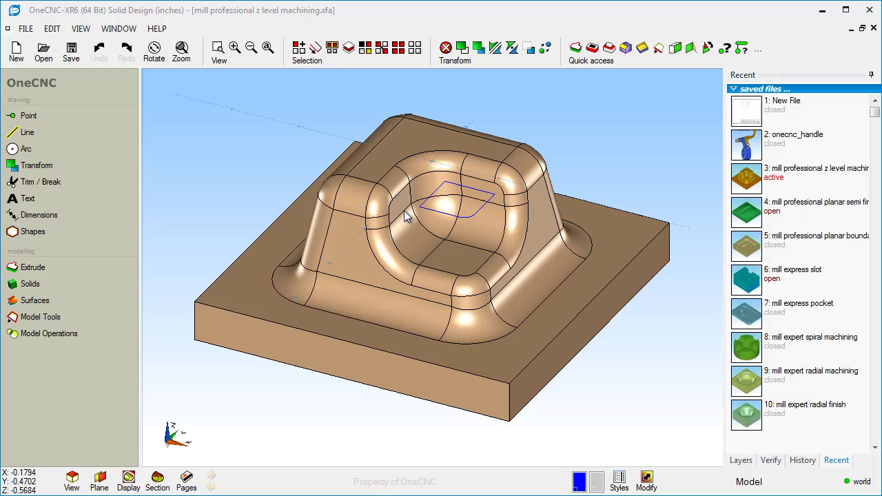
{"action": "middle_click_drag", "start_coordinate": [450, 236], "coordinate": [486, 250]}
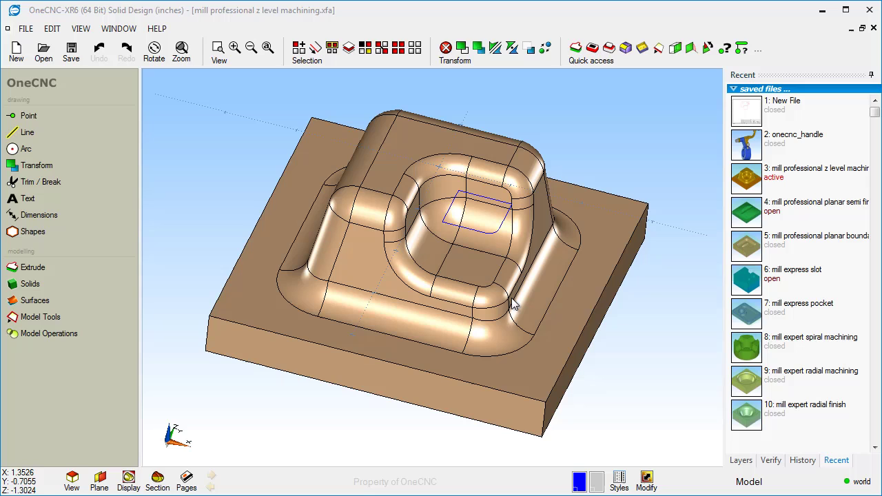
Cascade the part windows, then maximize the planar semi finish window
{"action": "left_click", "coordinate": [118, 29]}
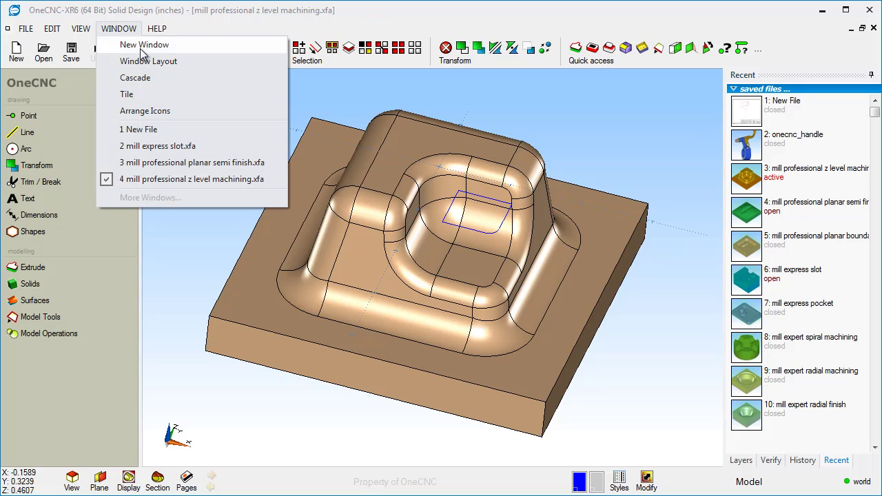
{"action": "left_click", "coordinate": [150, 77]}
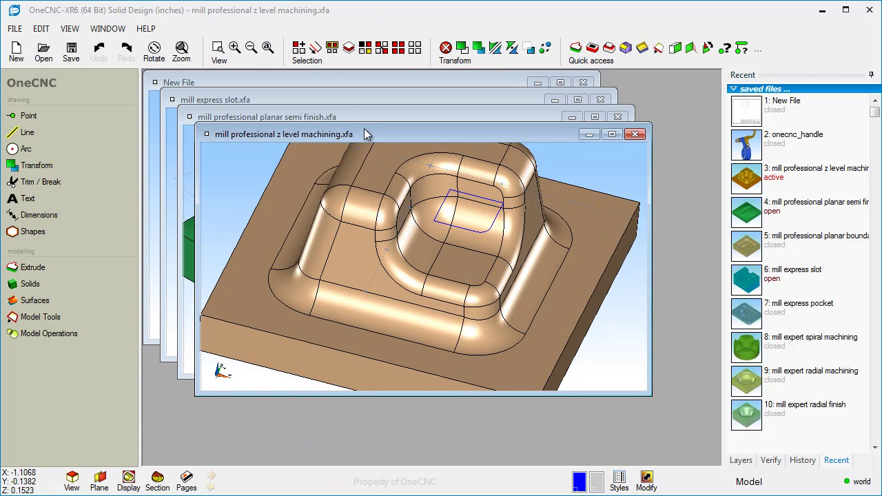
{"action": "left_click_drag", "start_coordinate": [366, 134], "coordinate": [401, 182]}
{"action": "left_click_drag", "start_coordinate": [416, 118], "coordinate": [432, 131]}
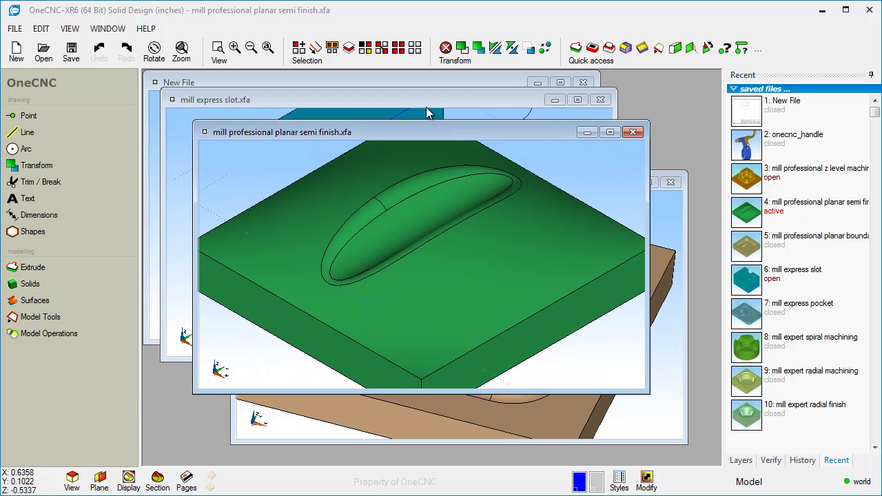
{"action": "left_click", "coordinate": [609, 132]}
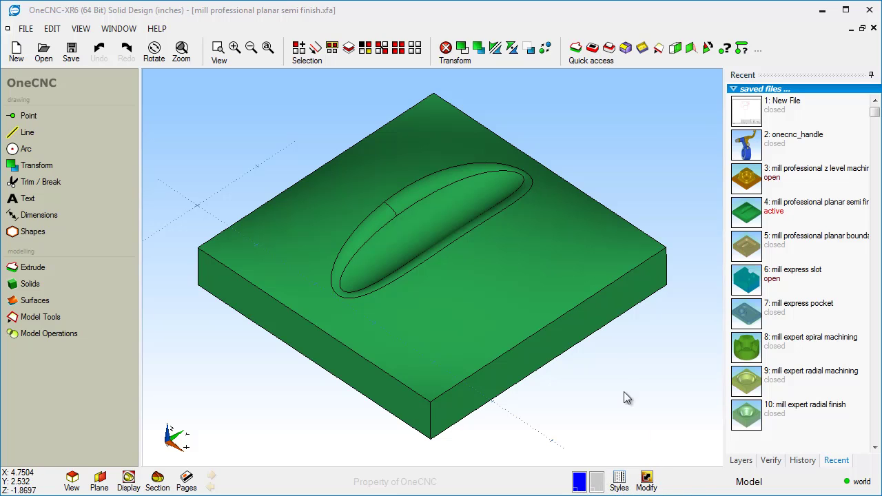
{"action": "left_click", "coordinate": [563, 297]}
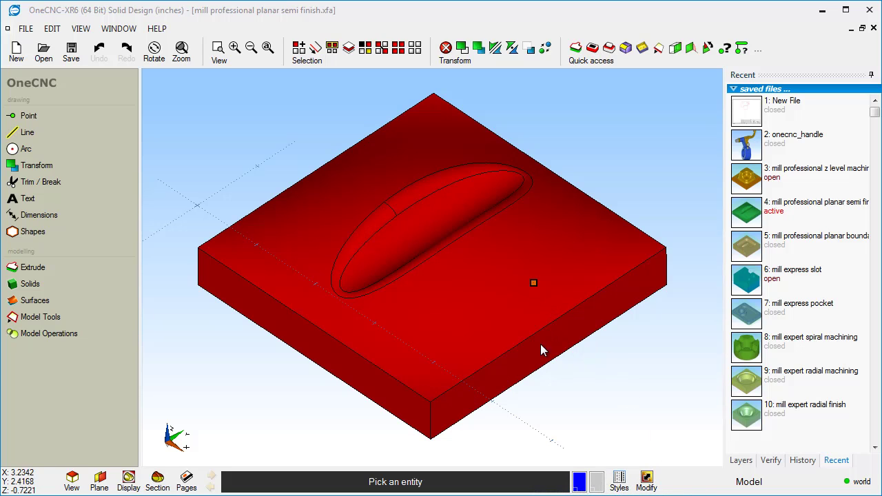
{"action": "left_click", "coordinate": [646, 481]}
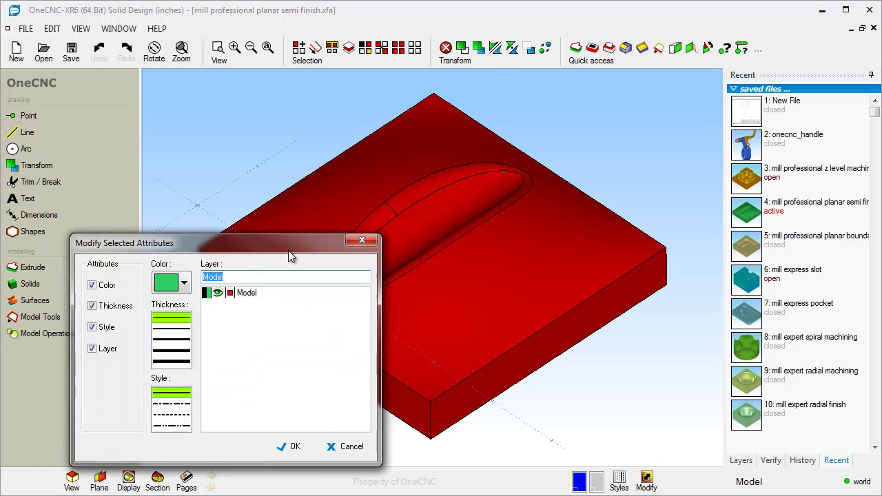
{"action": "left_click_drag", "start_coordinate": [265, 248], "coordinate": [337, 85]}
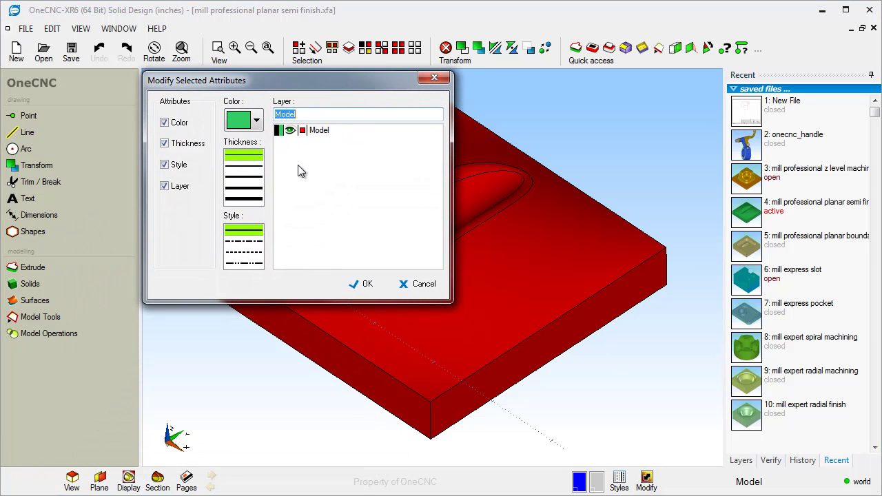
{"action": "left_click", "coordinate": [256, 121]}
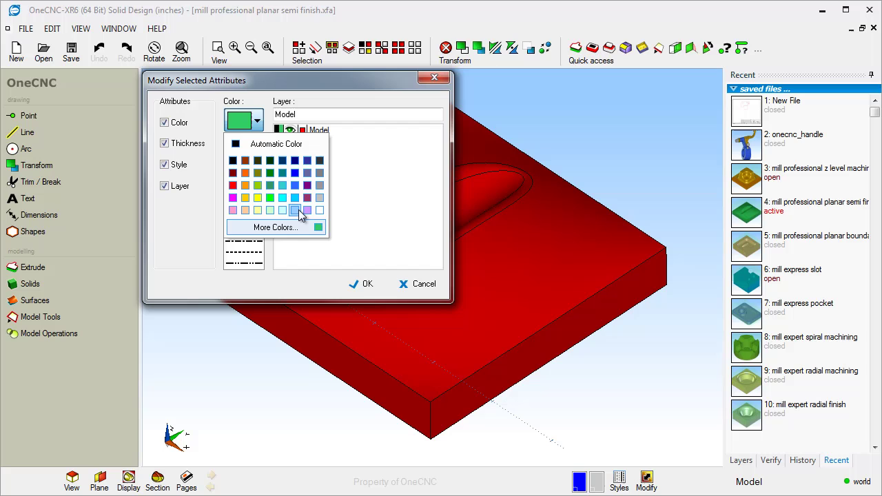
{"action": "left_click", "coordinate": [307, 210]}
{"action": "left_click", "coordinate": [364, 284]}
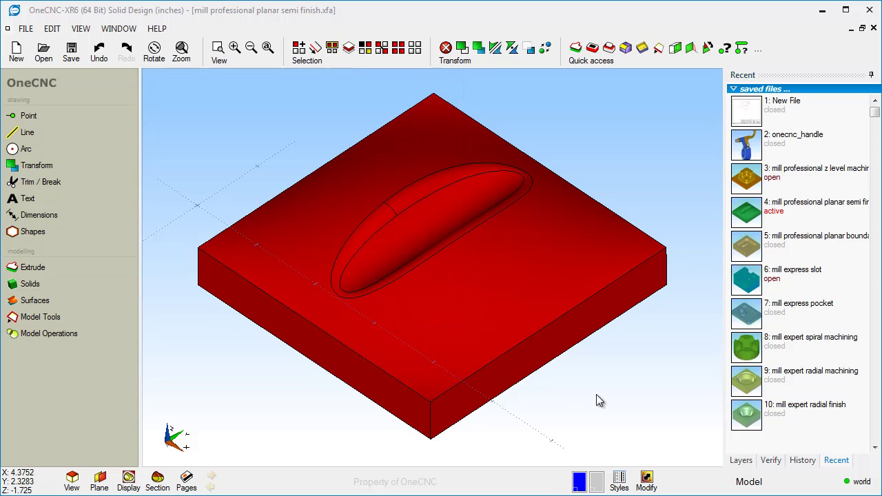
{"action": "middle_click_drag", "start_coordinate": [531, 325], "coordinate": [518, 297]}
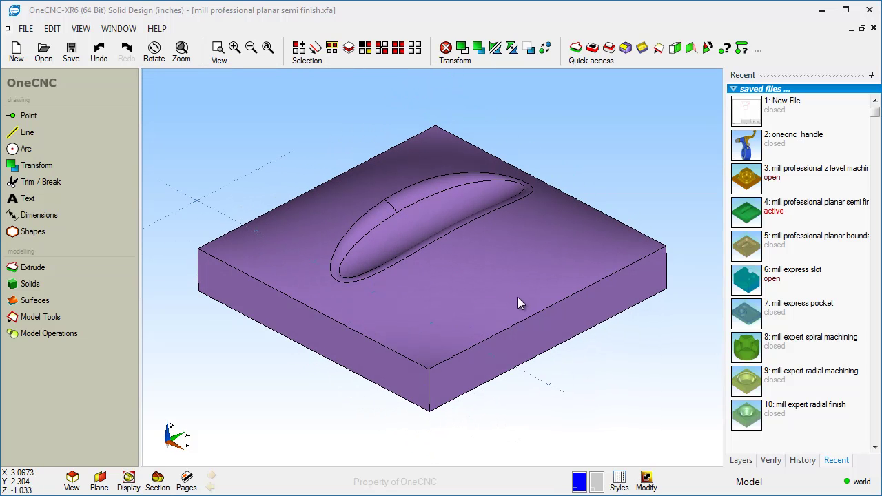
{"action": "left_click", "coordinate": [621, 482]}
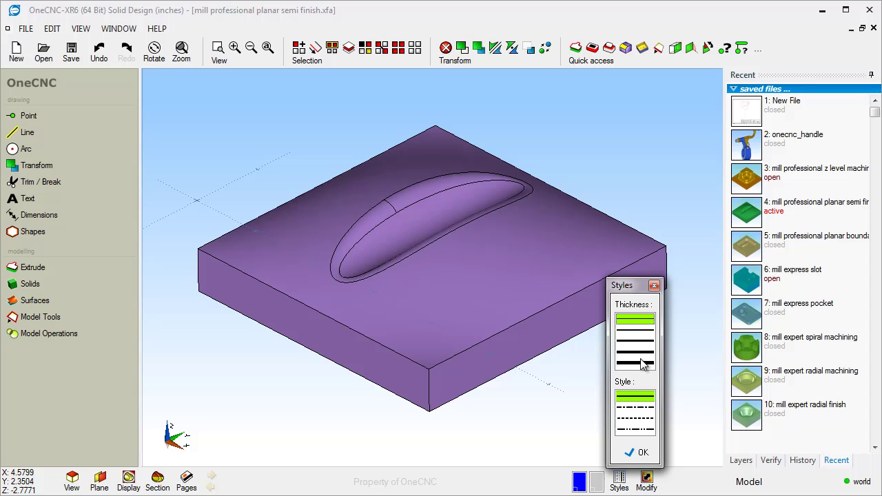
{"action": "left_click", "coordinate": [641, 453]}
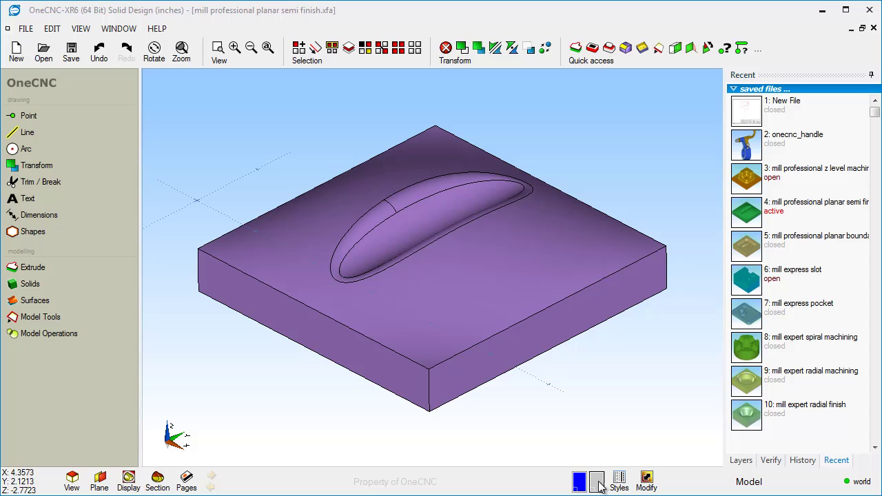
{"action": "left_click", "coordinate": [596, 481]}
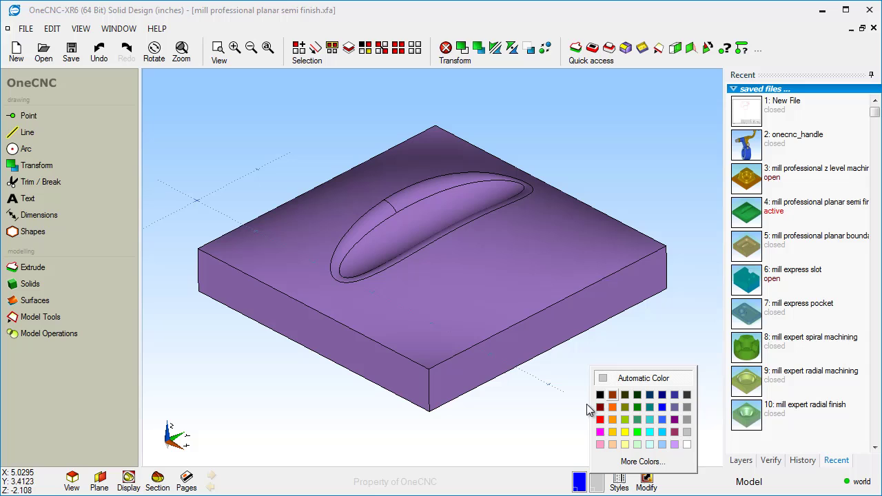
{"action": "left_click", "coordinate": [655, 464]}
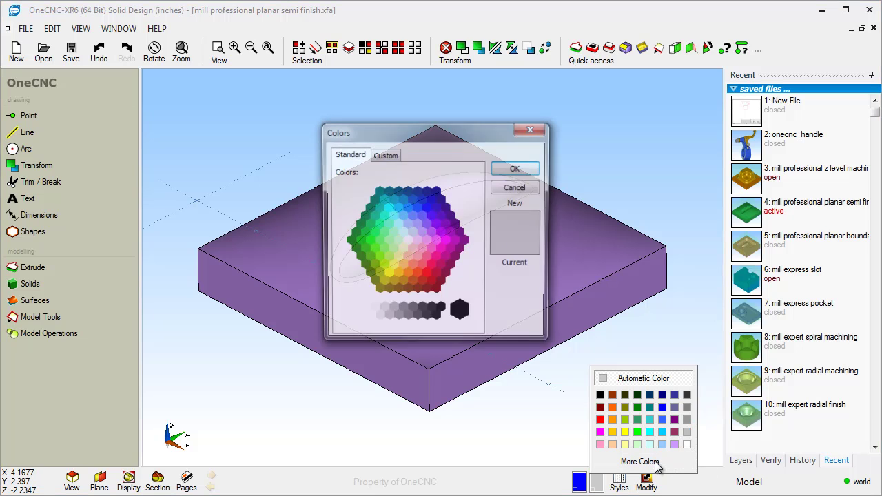
{"action": "left_click", "coordinate": [384, 155]}
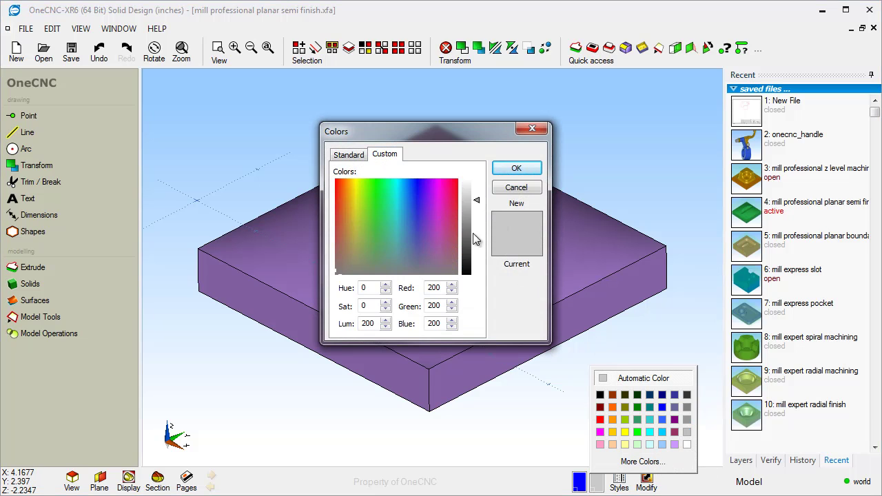
{"action": "left_click_drag", "start_coordinate": [480, 237], "coordinate": [488, 207]}
{"action": "left_click", "coordinate": [426, 217]}
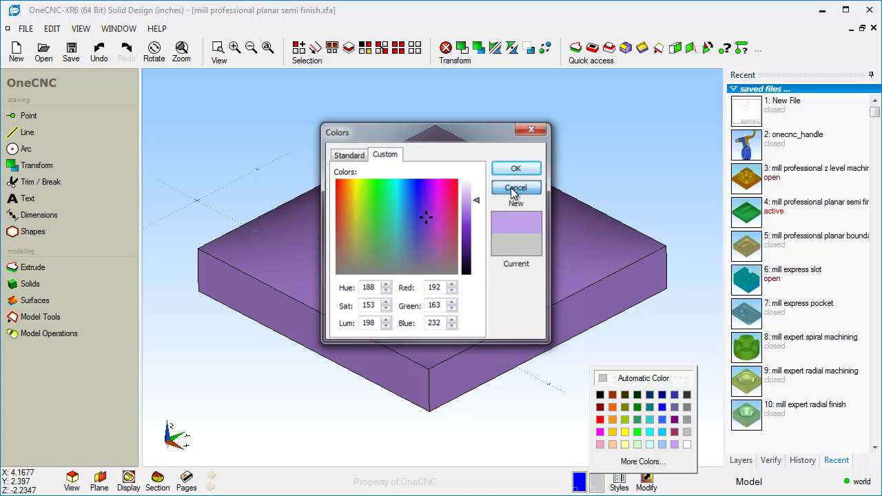
{"action": "left_click", "coordinate": [515, 188]}
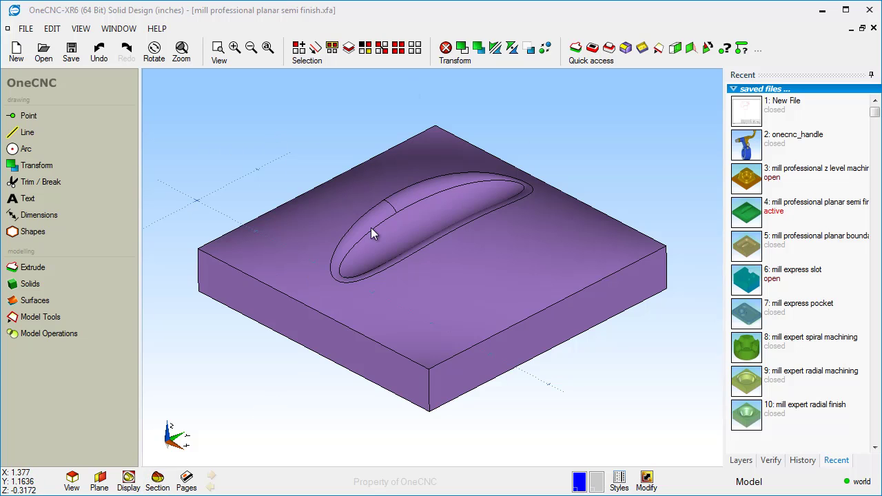
Section the part at depth -0.5, add the outline to the screen, and close Section Model
{"action": "left_click", "coordinate": [157, 483]}
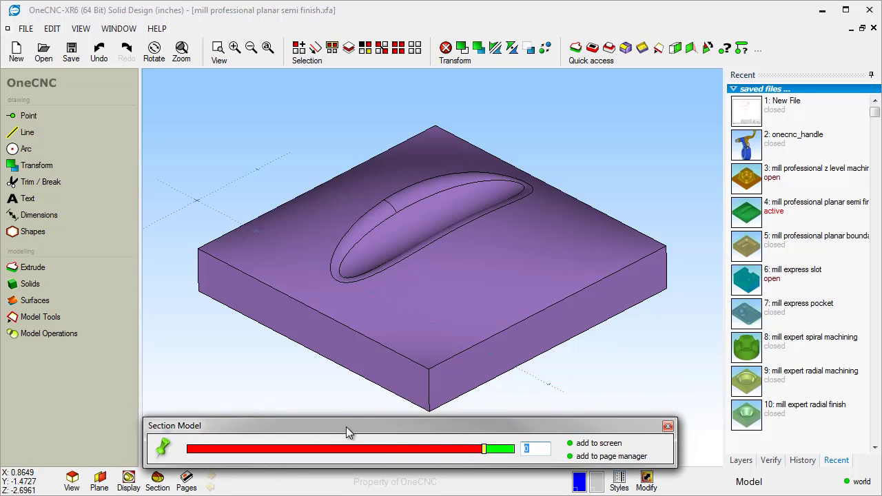
{"action": "left_click_drag", "start_coordinate": [485, 449], "coordinate": [374, 448]}
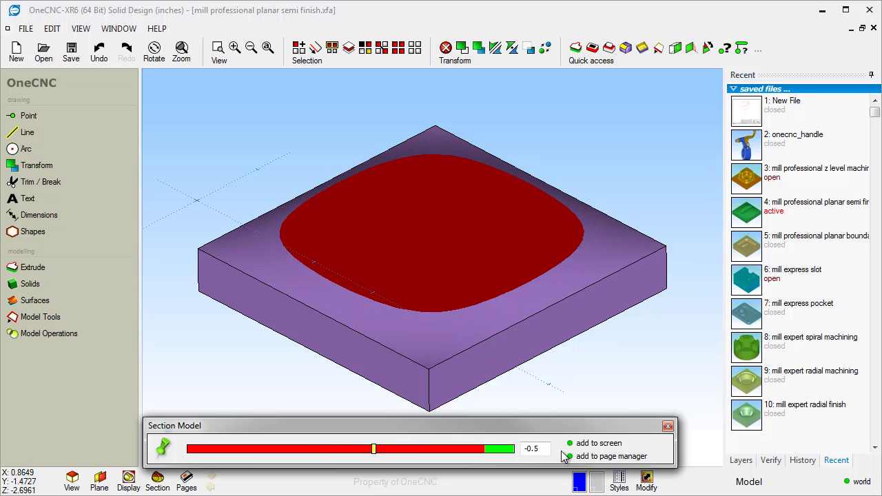
{"action": "left_click", "coordinate": [606, 447]}
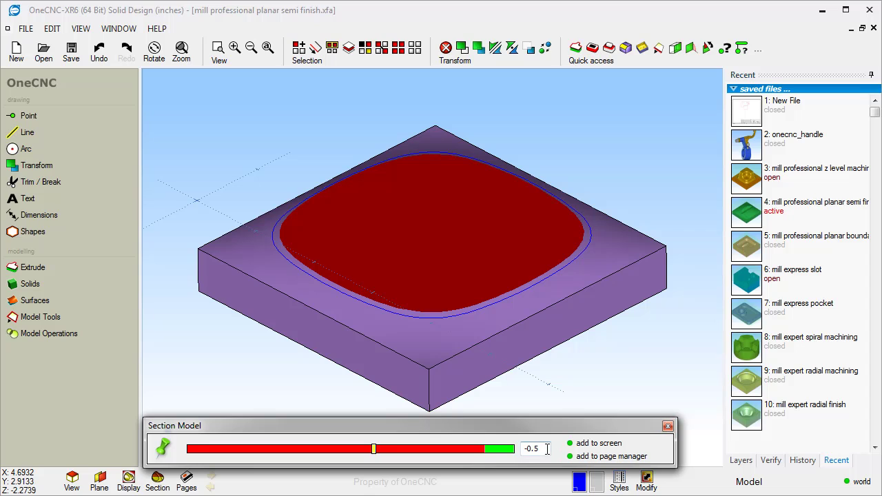
{"action": "left_click_drag", "start_coordinate": [546, 448], "coordinate": [519, 449]}
{"action": "left_click", "coordinate": [667, 426]}
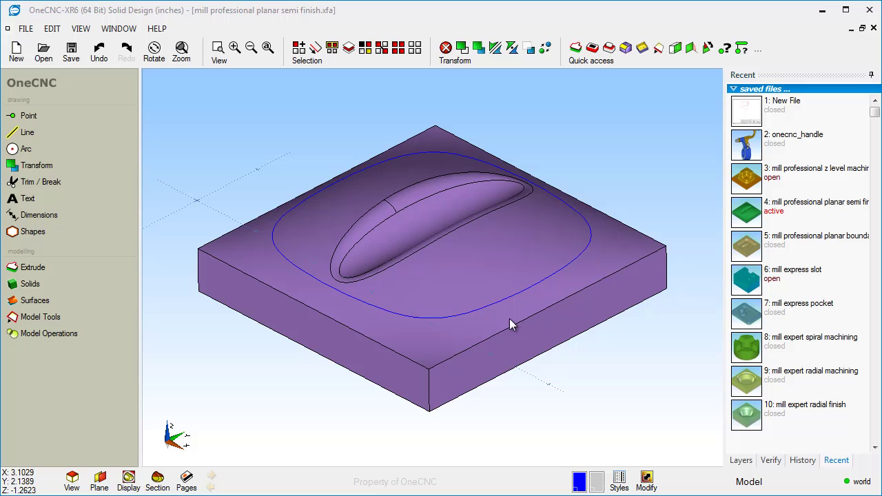
Show the part in Wireframe, then Transparent mode, orbiting to view it from another angle
{"action": "left_click", "coordinate": [126, 481]}
{"action": "left_click_drag", "start_coordinate": [181, 159], "coordinate": [204, 79]}
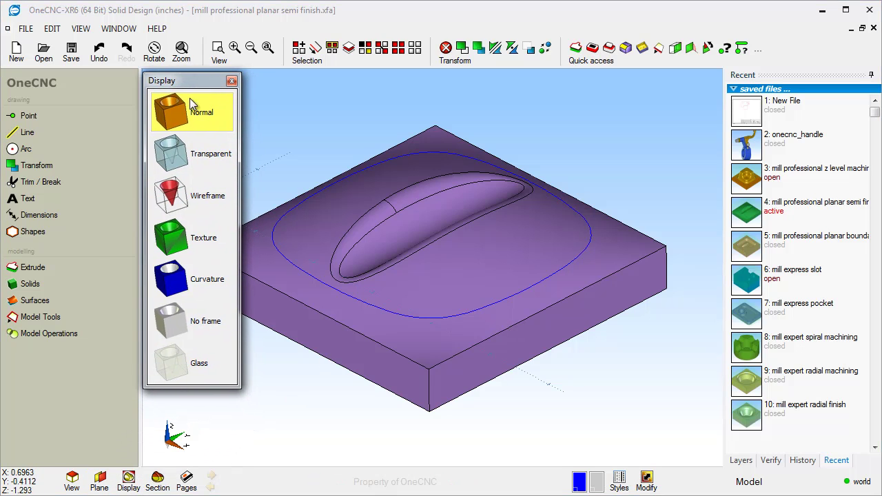
{"action": "left_click", "coordinate": [178, 197]}
{"action": "left_click", "coordinate": [129, 481]}
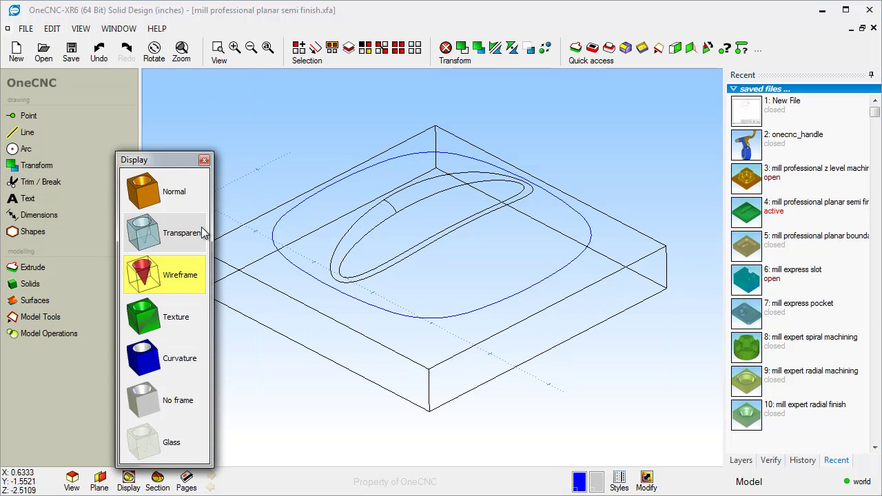
{"action": "left_click", "coordinate": [203, 233]}
{"action": "middle_click_drag", "start_coordinate": [256, 235], "coordinate": [449, 221]}
Switch the part back to Normal shaded display and orbit it slightly
{"action": "left_click", "coordinate": [129, 480]}
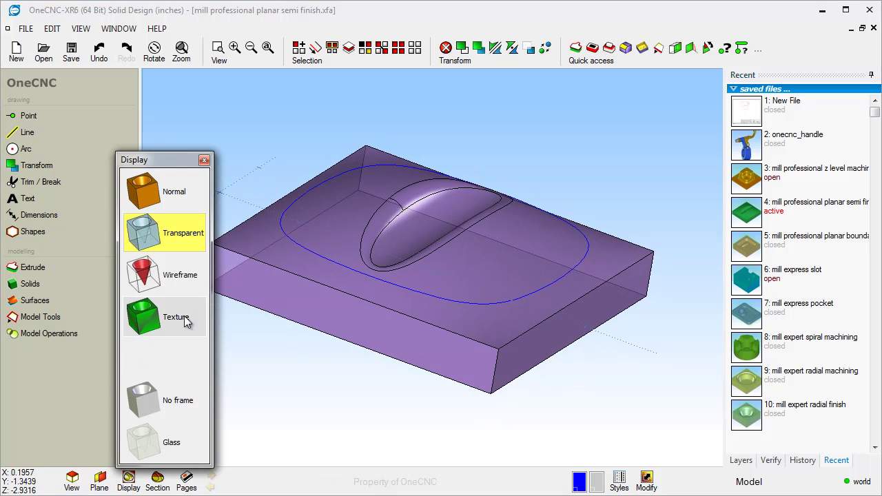
{"action": "left_click_drag", "start_coordinate": [178, 164], "coordinate": [195, 94]}
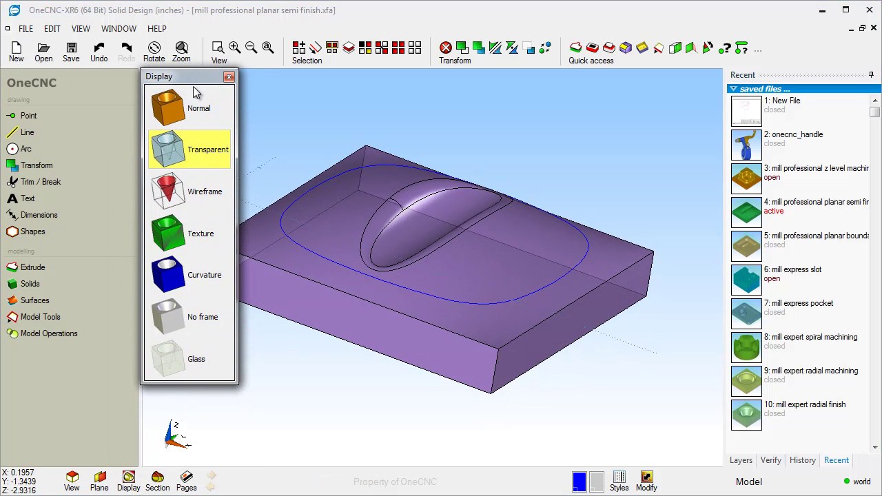
{"action": "left_click", "coordinate": [185, 109]}
{"action": "middle_click_drag", "start_coordinate": [320, 279], "coordinate": [304, 305]}
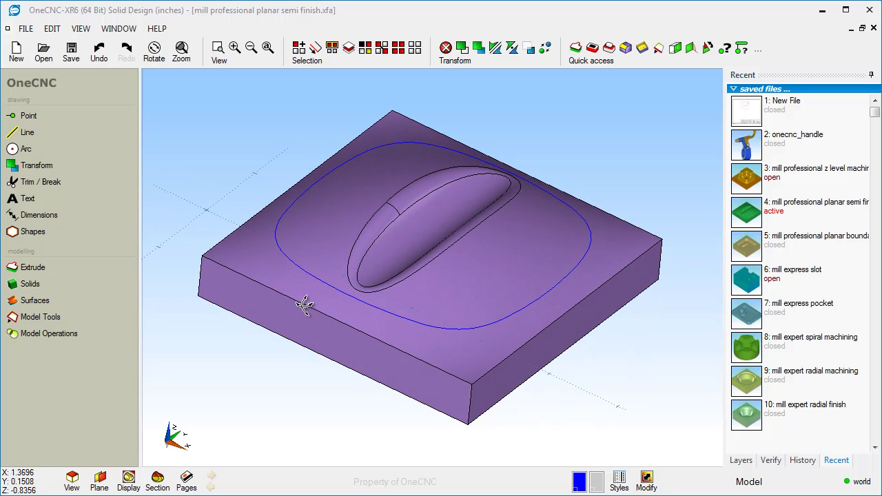
{"action": "left_click", "coordinate": [100, 480]}
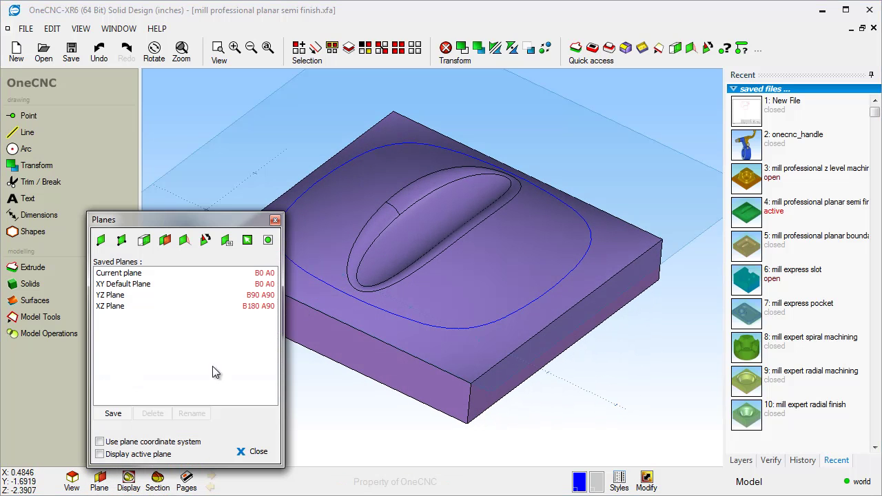
{"action": "left_click_drag", "start_coordinate": [205, 221], "coordinate": [261, 79]}
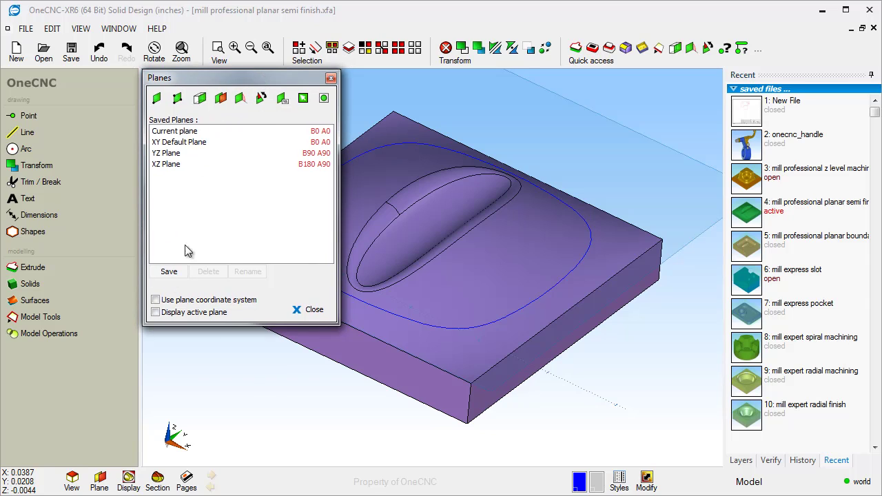
{"action": "left_click", "coordinate": [311, 312]}
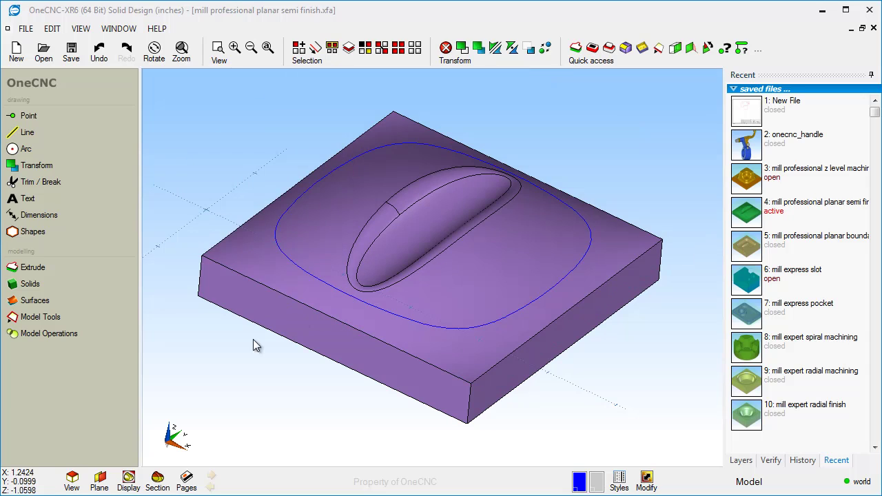
View the purple part from Top View (3D), then return to the Default 3D view
{"action": "left_click", "coordinate": [97, 480]}
{"action": "left_click_drag", "start_coordinate": [113, 200], "coordinate": [196, 72]}
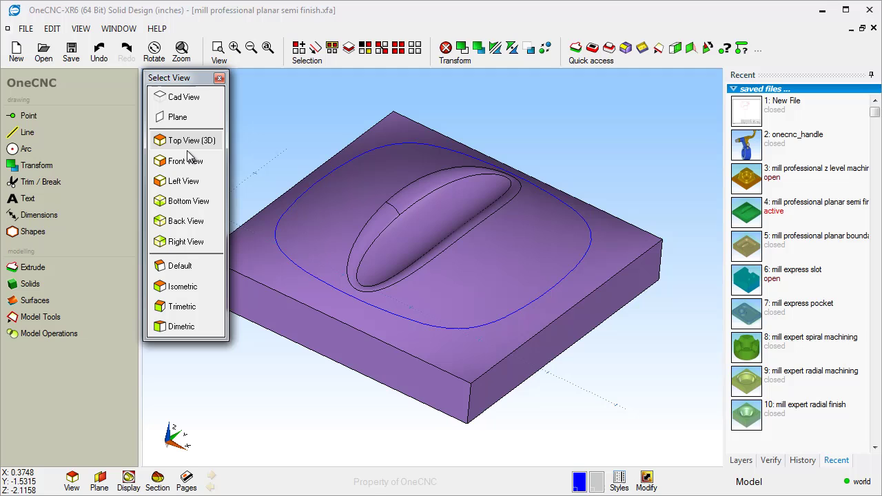
{"action": "left_click", "coordinate": [190, 144]}
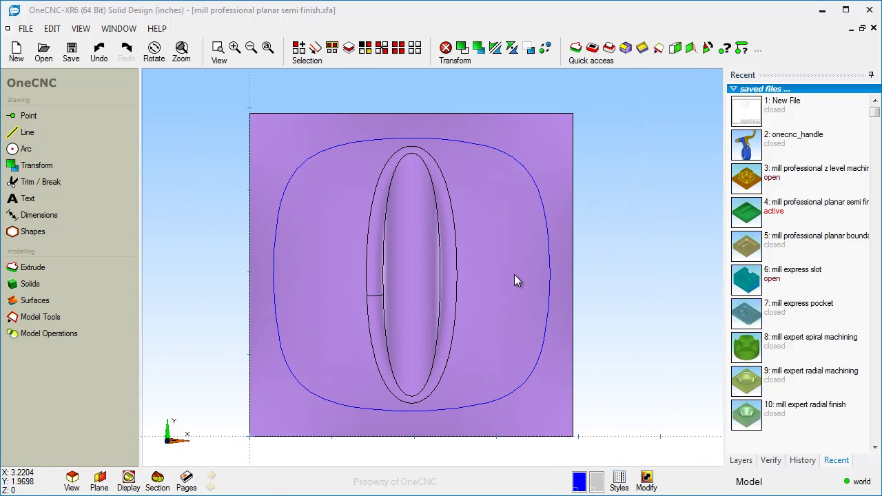
{"action": "middle_click", "coordinate": [622, 234]}
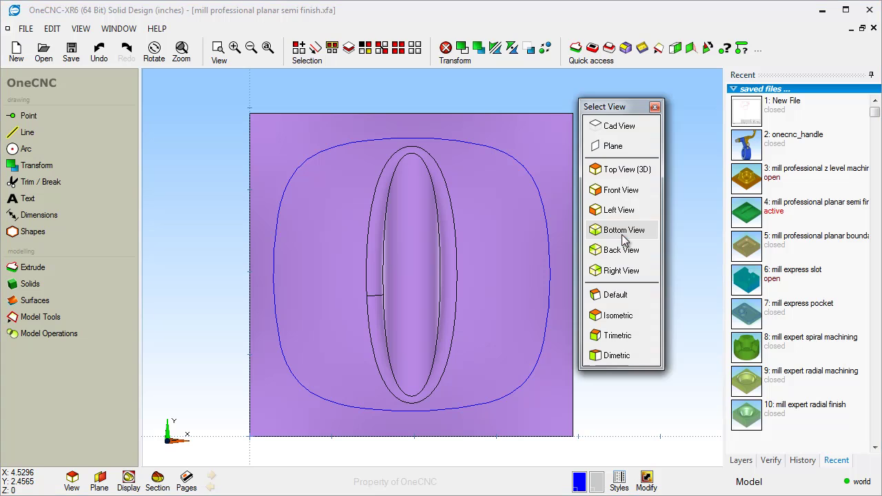
{"action": "left_click", "coordinate": [618, 315]}
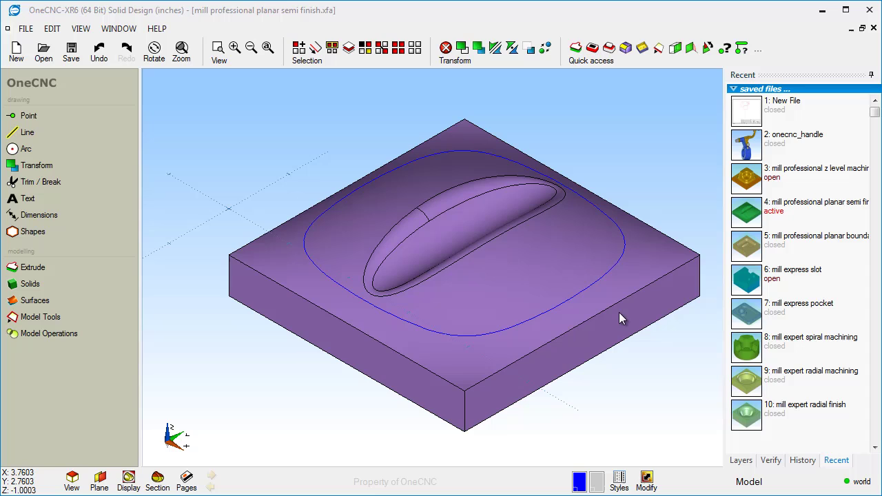